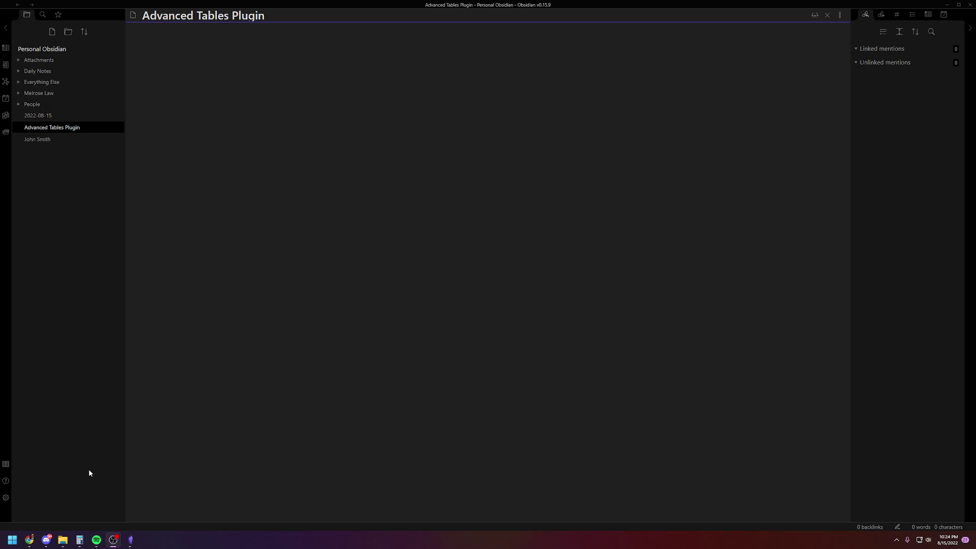
- Look up the Advanced Tables plugin in the community plugins catalogue, then return to the note
left_click(6, 499)
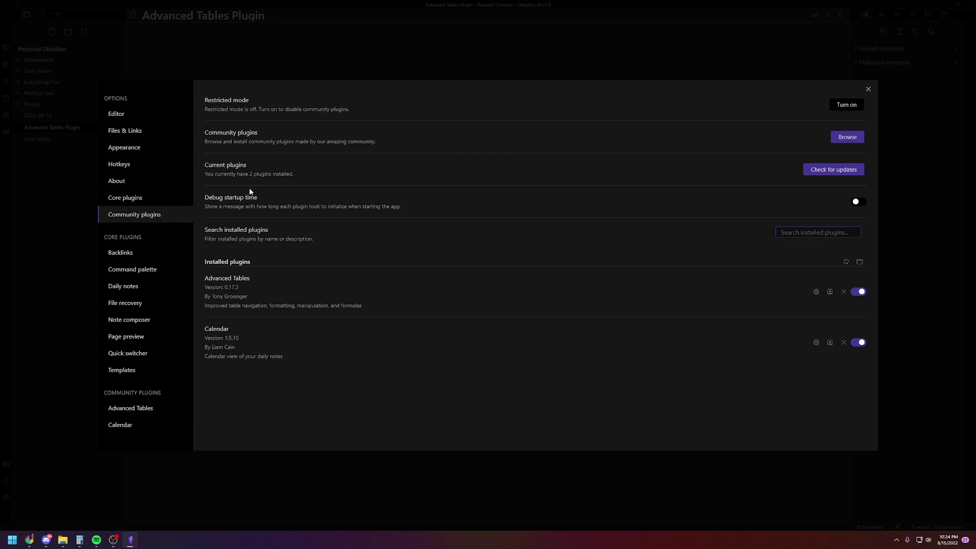
left_click(847, 137)
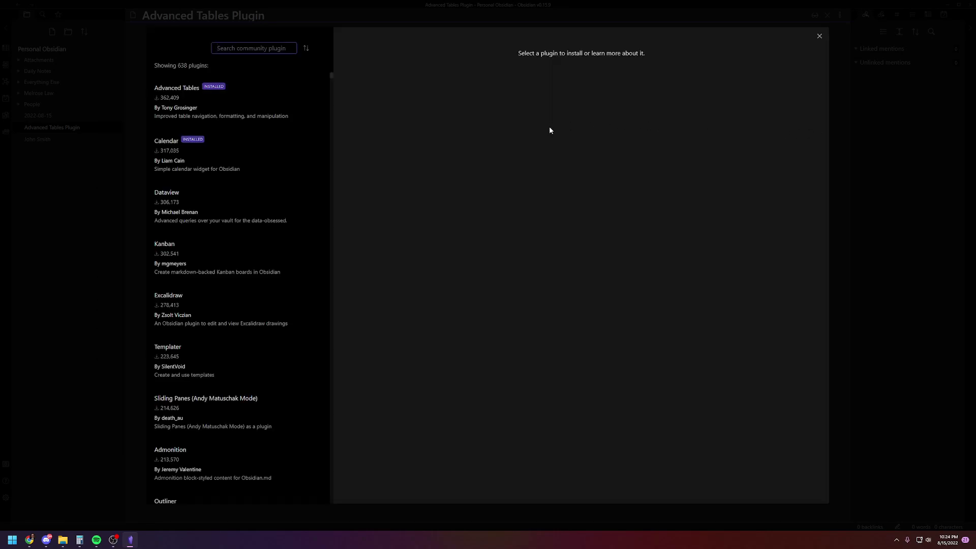
left_click(237, 110)
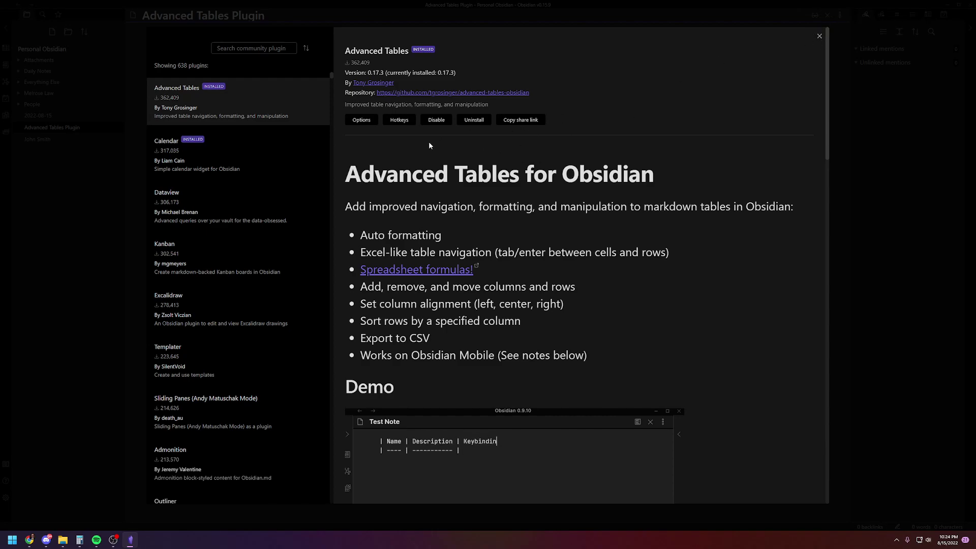
left_click(819, 39)
left_click(868, 89)
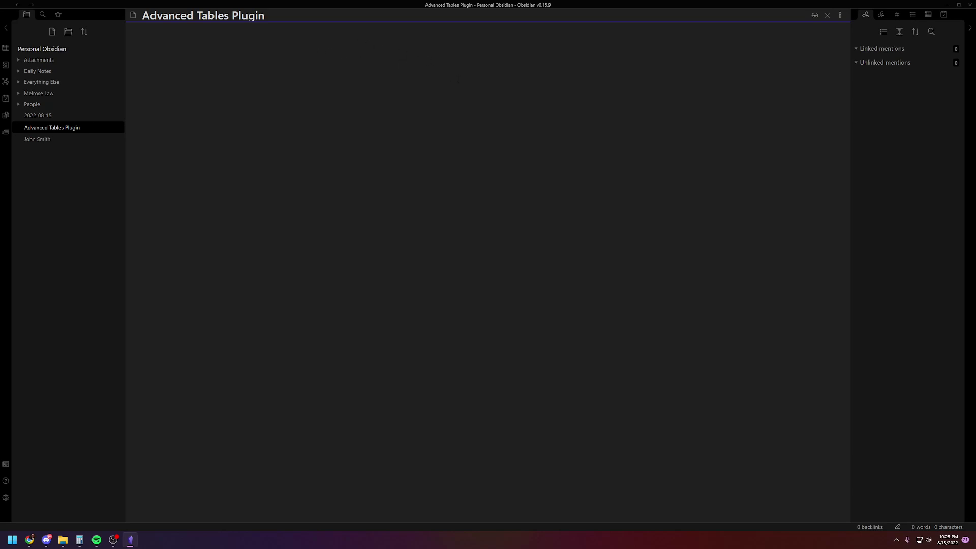
- Start a table in the empty note with a single 'Name' header and its separator row
left_click(356, 54)
type("Name")
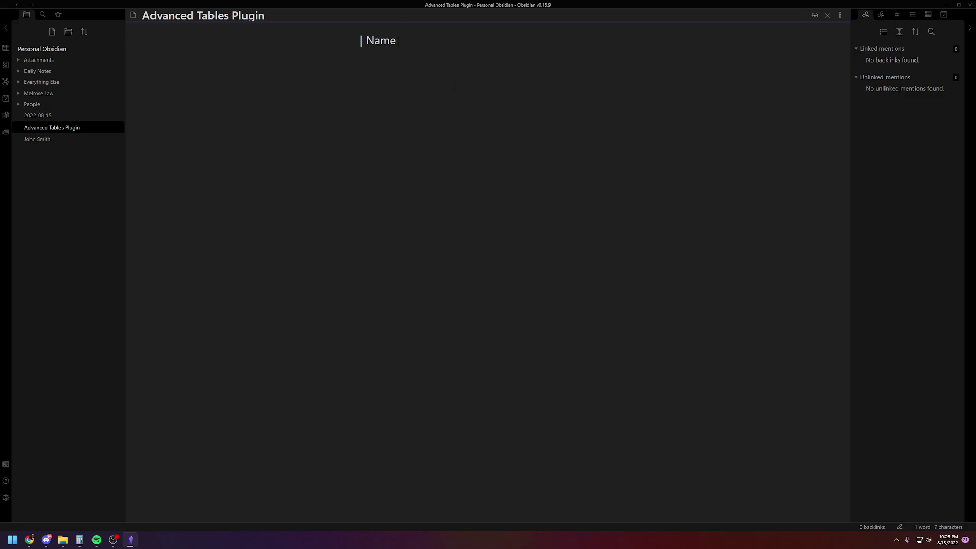
key("Tab")
- Use the Advanced Tables pane to insert an empty column after the Name column
left_click(928, 14)
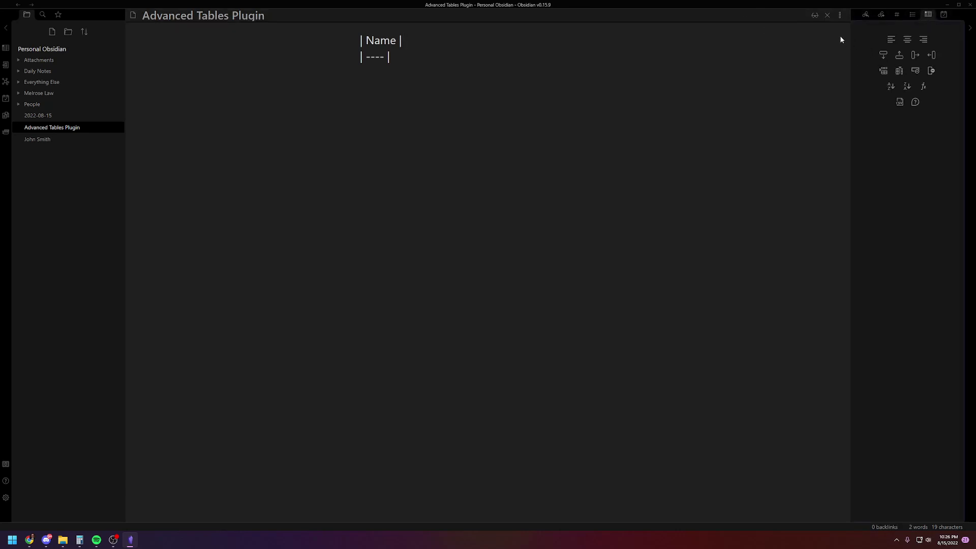
left_click(433, 51)
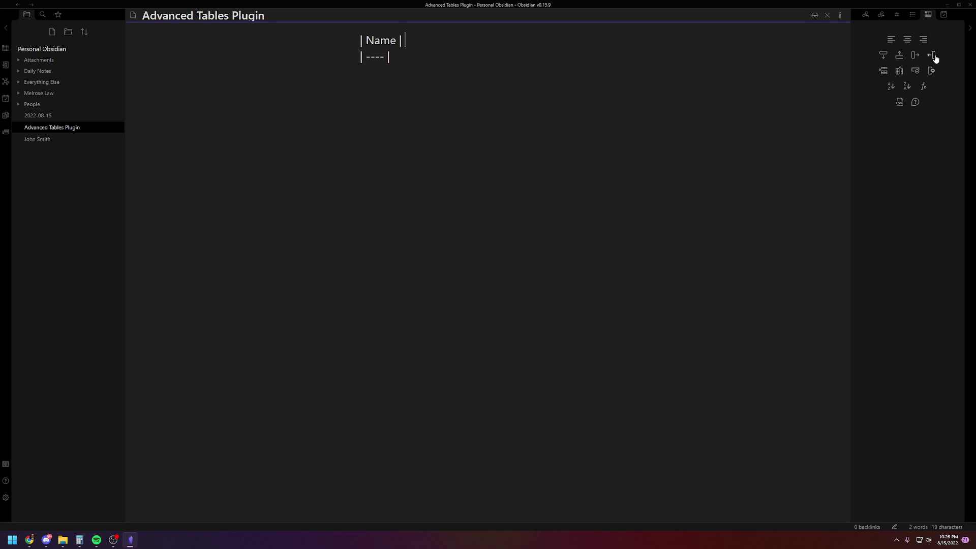
left_click(899, 70)
- Add 'Date' and 'Comment' headers to the table and begin a data row
type("Date")
key("Tab")
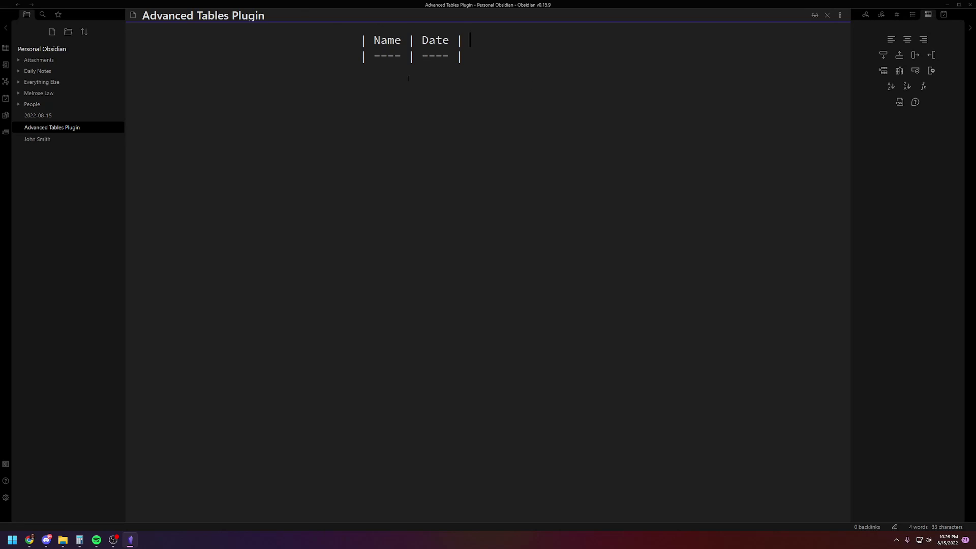
type("Comment")
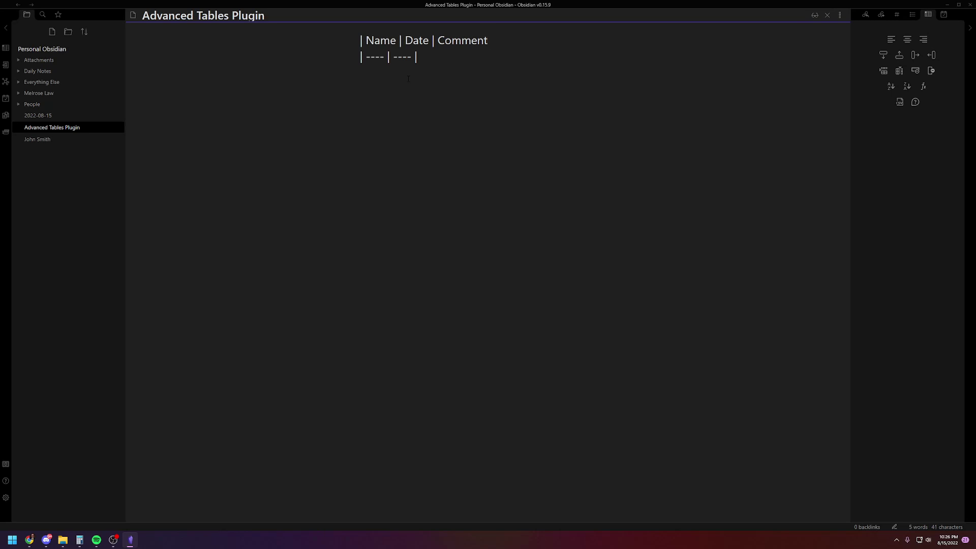
key("Return")
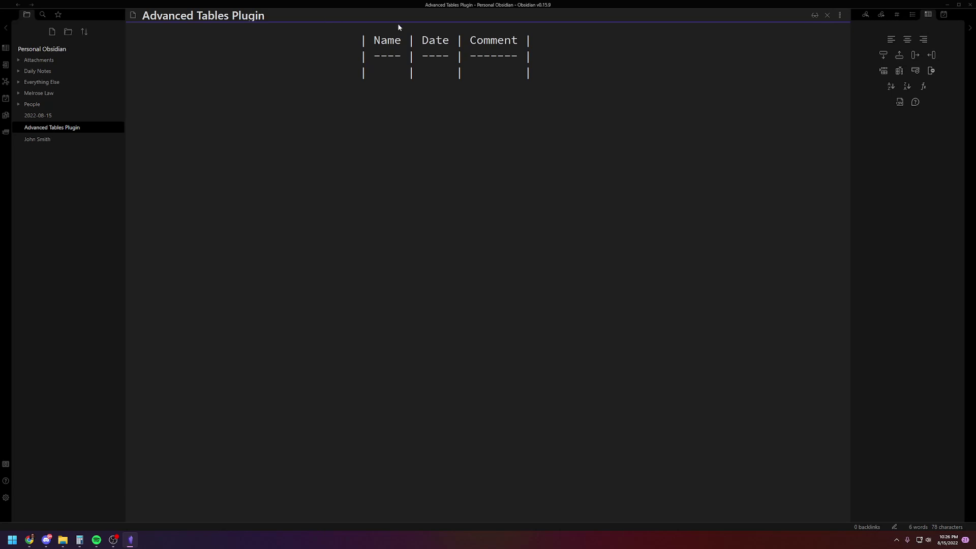
- Fill the row with the person's name, date 8/14/22 and comment 'I don't like it'
type("JOH")
key("BackSpace")
key("BackSpace")
type("ohn Smith")
key("Tab")
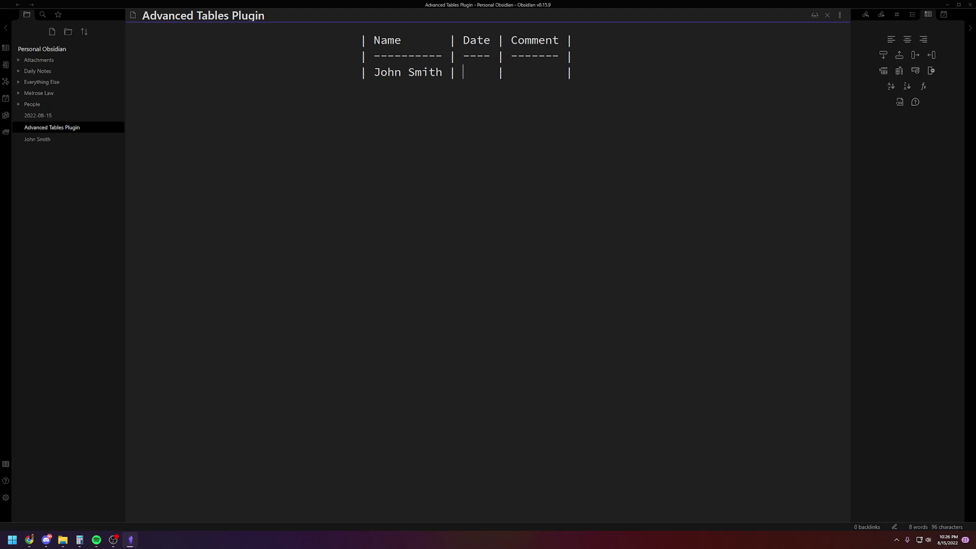
type("8/")
type("12/")
key("BackSpace")
key("BackSpace")
type("4/22")
key("Tab")
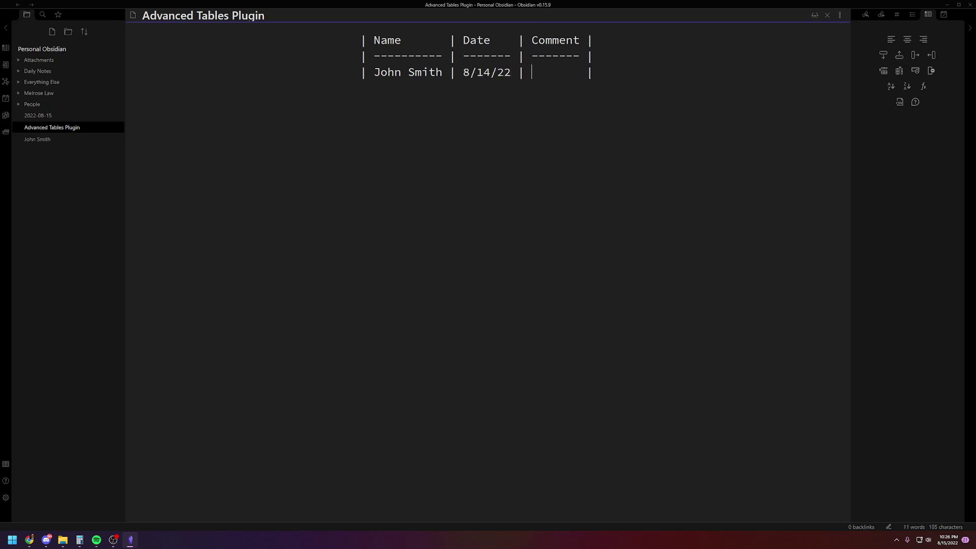
type("I don't like it")
key("Return")
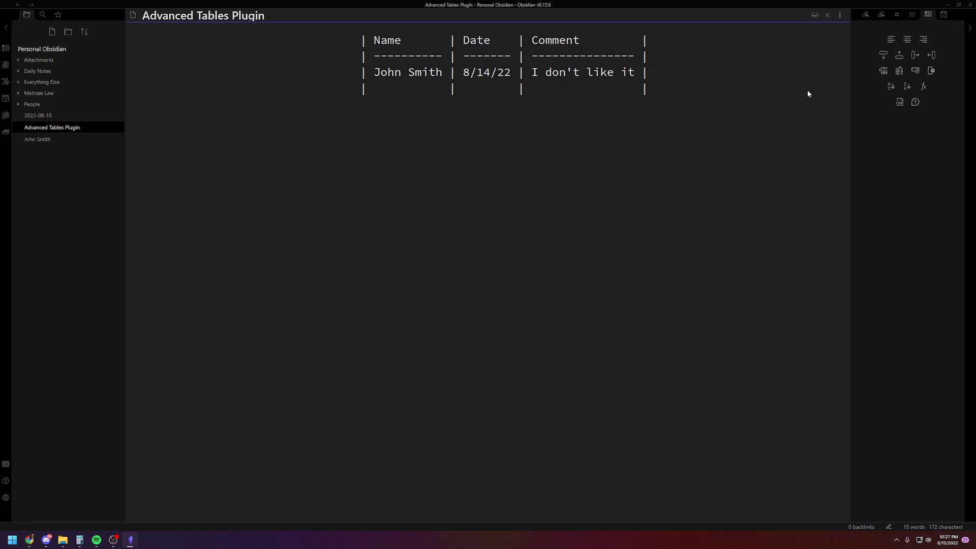
- Delete the empty last row and the Comment column, leaving a Name and Date table
left_click(915, 72)
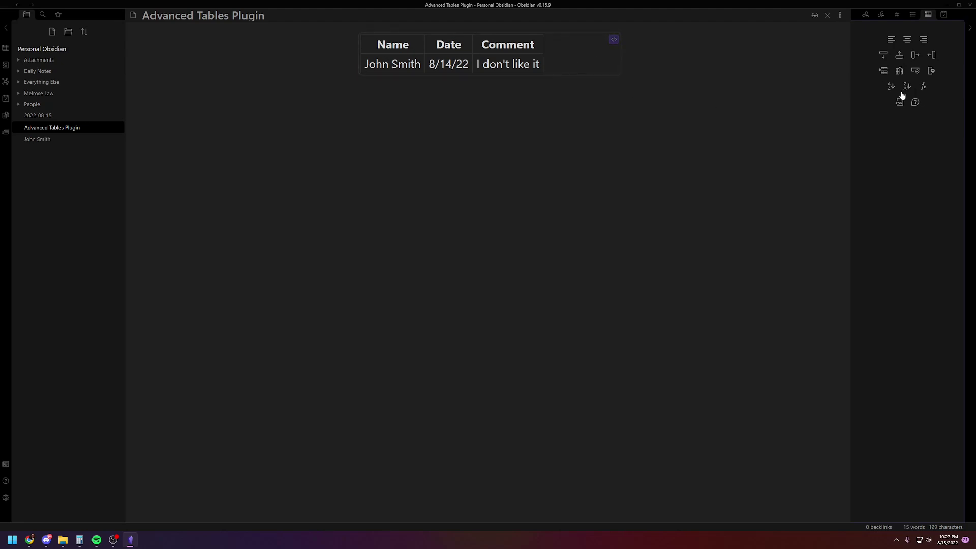
left_click(613, 39)
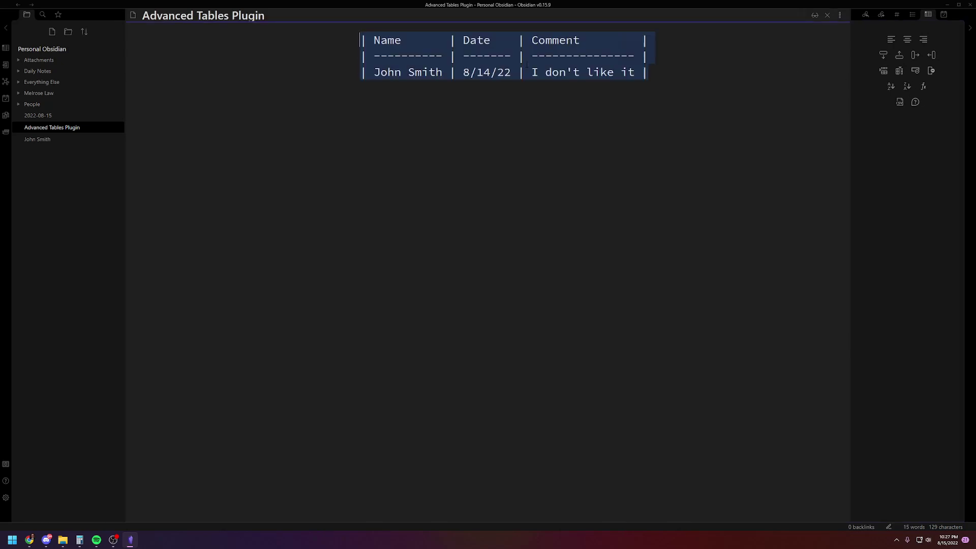
left_click(660, 74)
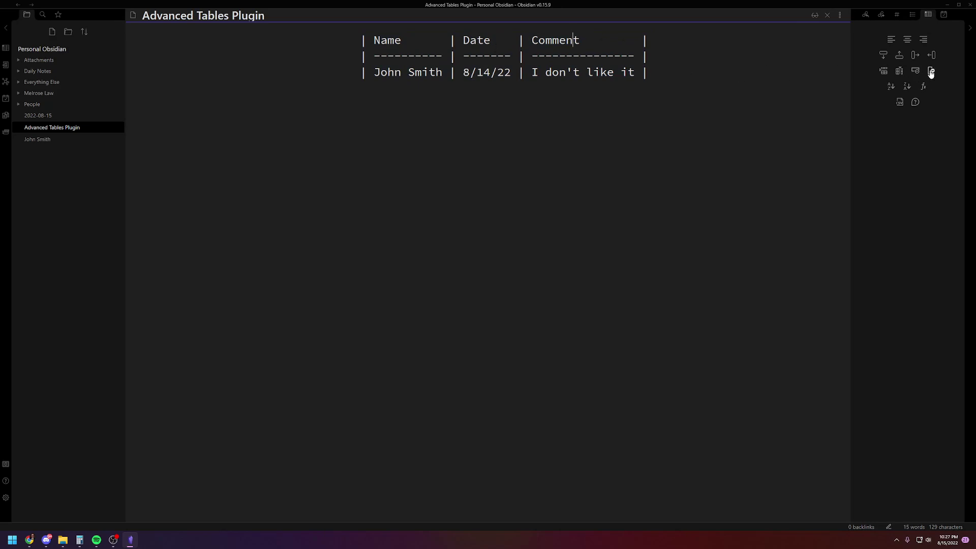
left_click(930, 71)
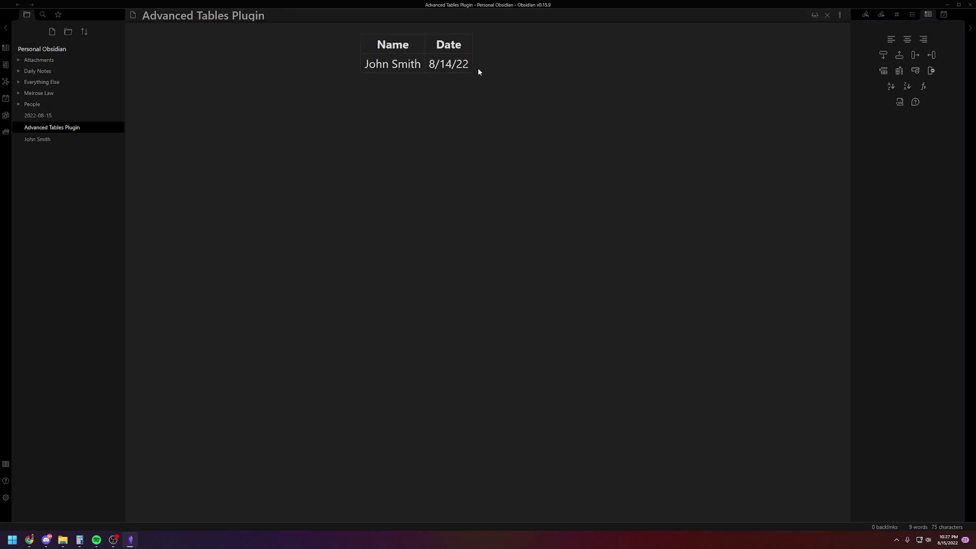
left_click(434, 84)
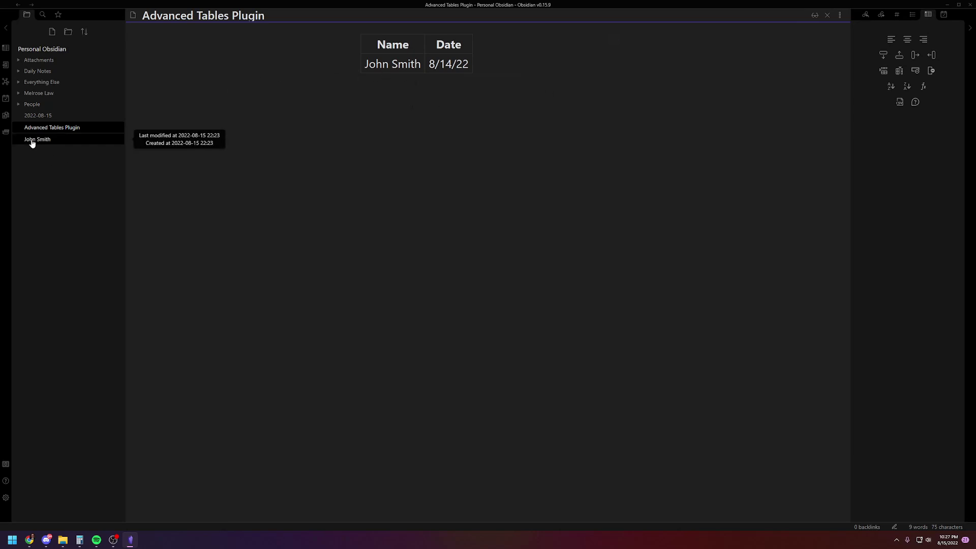
- Turn the name in the table into a [[wiki link]] to its own note
left_click(614, 39)
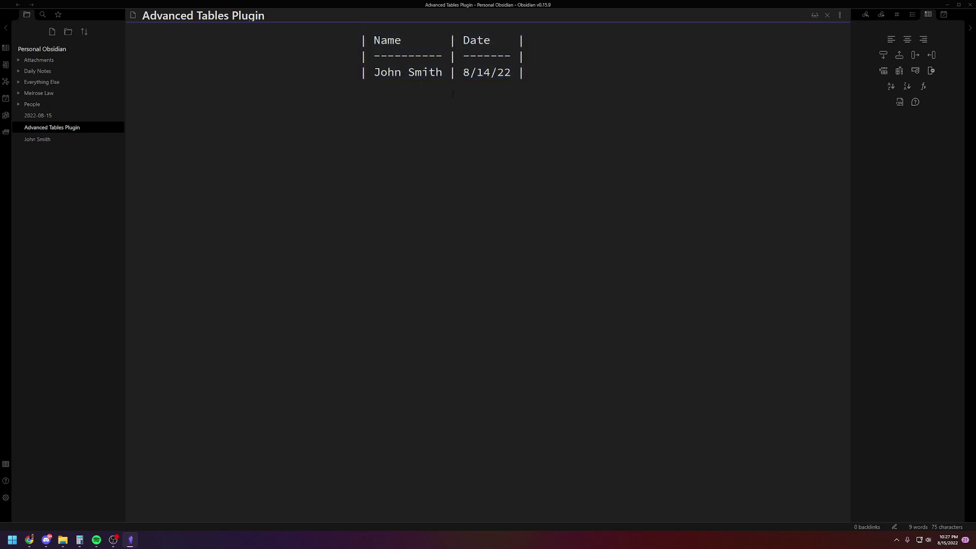
type("[[")
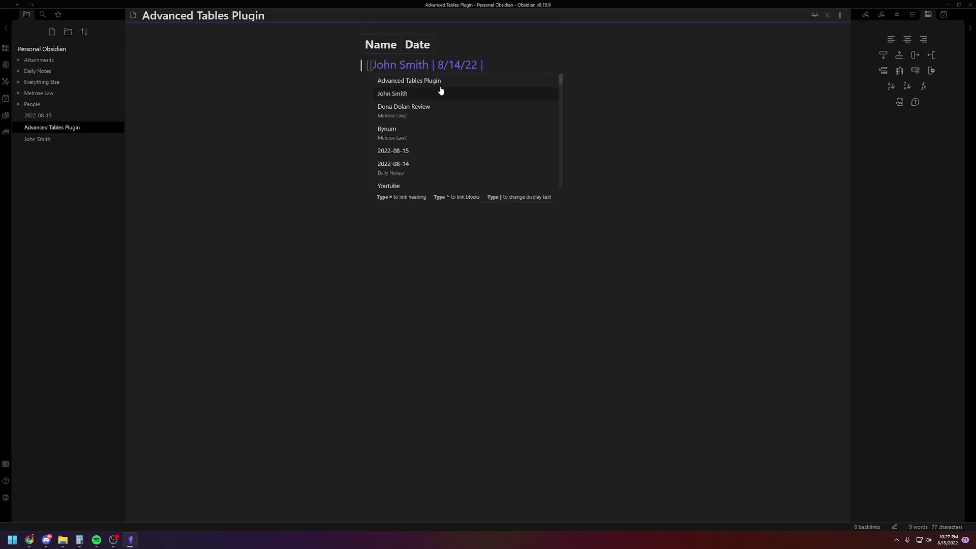
left_click(429, 65)
type("]]")
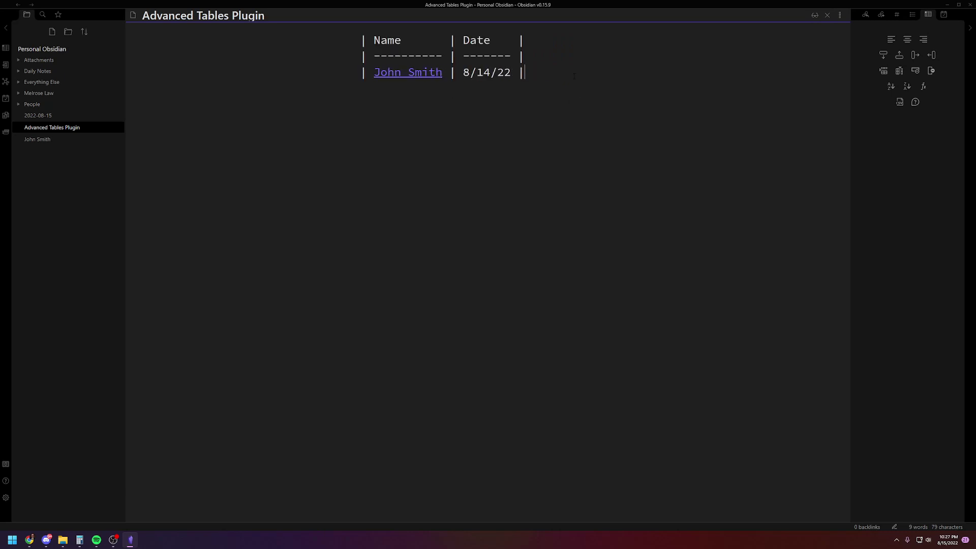
key("Return")
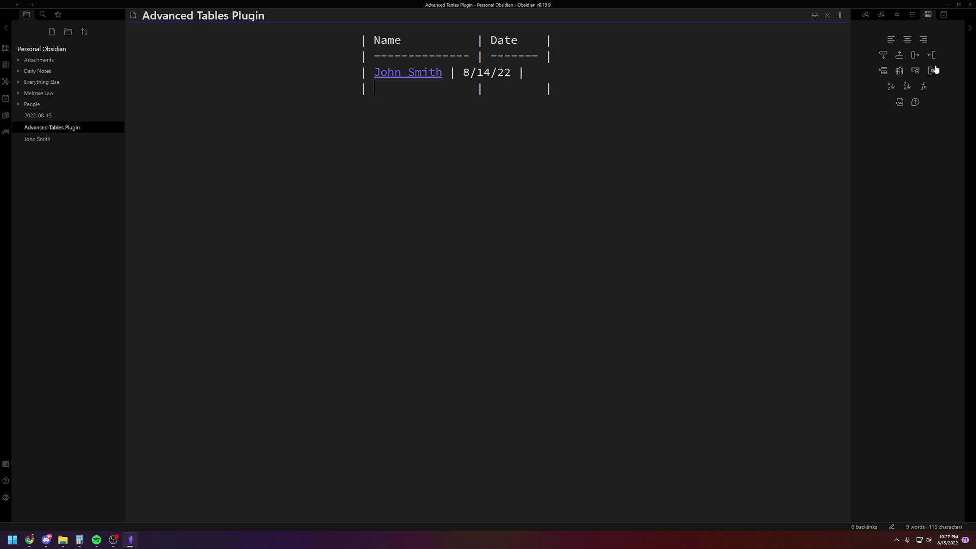
- Remove the empty row and write 'I didn't really like it. Too cumbersome.' in the linked note
left_click(917, 71)
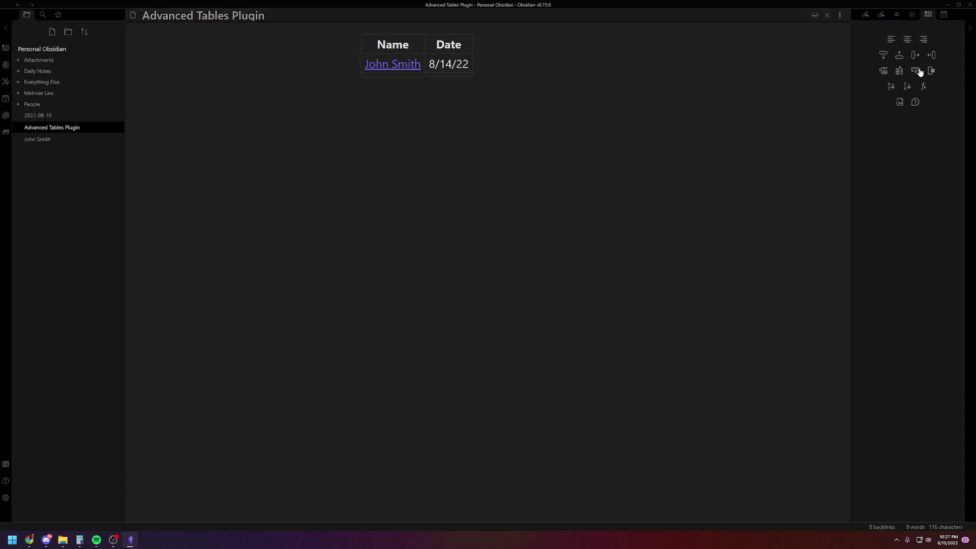
left_click(385, 68)
type("I didn't really like it.  Too cumbersome.")
- Follow the table's name link again and add '(I didn't like him either)' below the comment
left_click(77, 128)
left_click(466, 208)
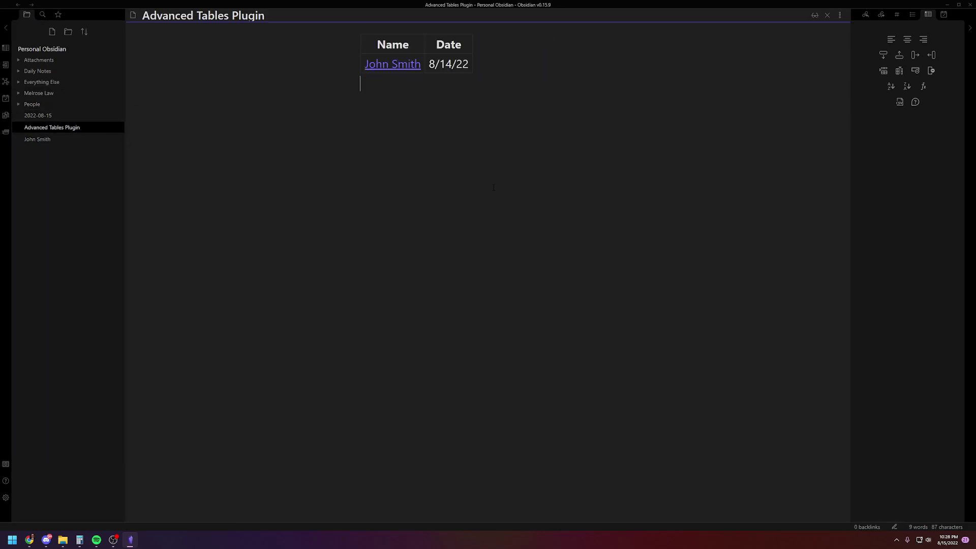
mouse_move(381, 65)
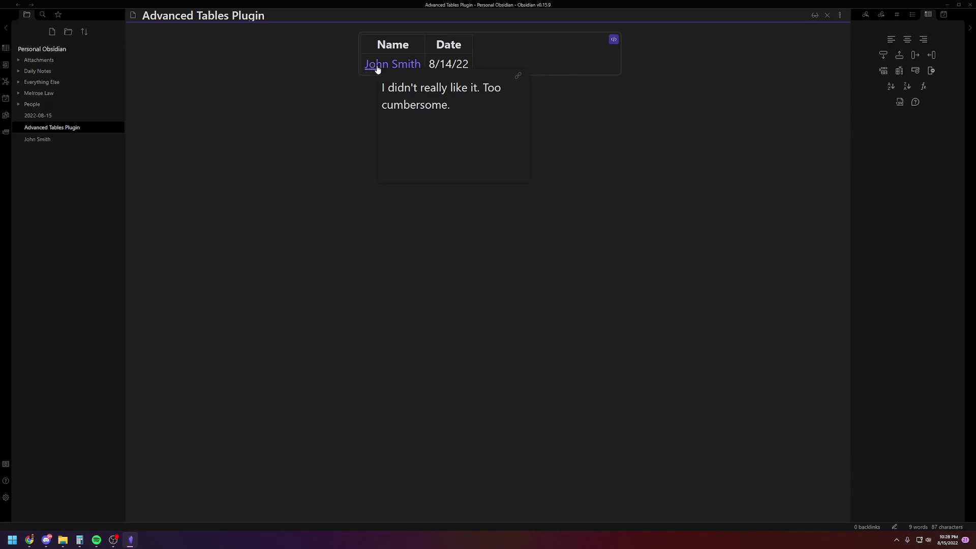
left_click(377, 67)
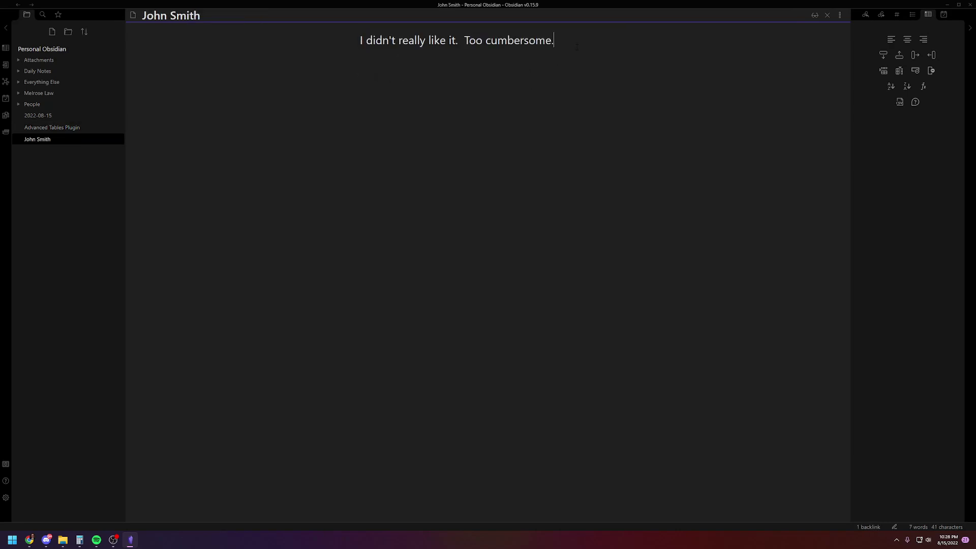
key("Return")
key("Return")
type("(I didn't like him either")
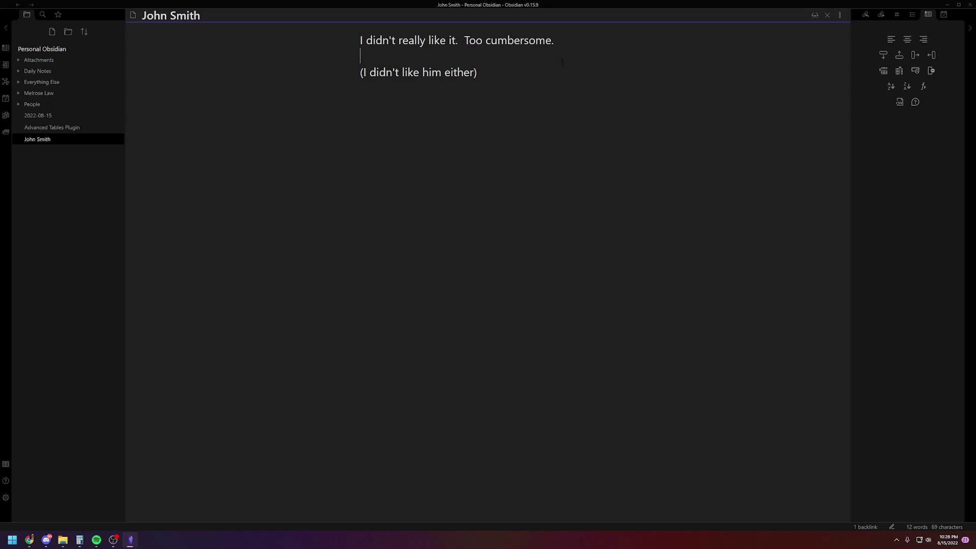
- Reopen the Advanced Tables Plugin note and preview the linked note showing both comment lines
left_click(66, 128)
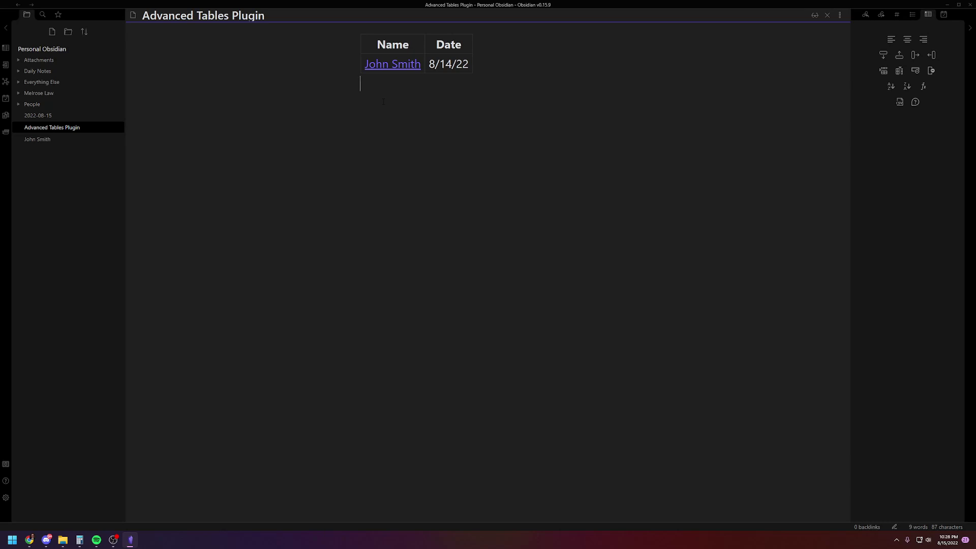
mouse_move(372, 70)
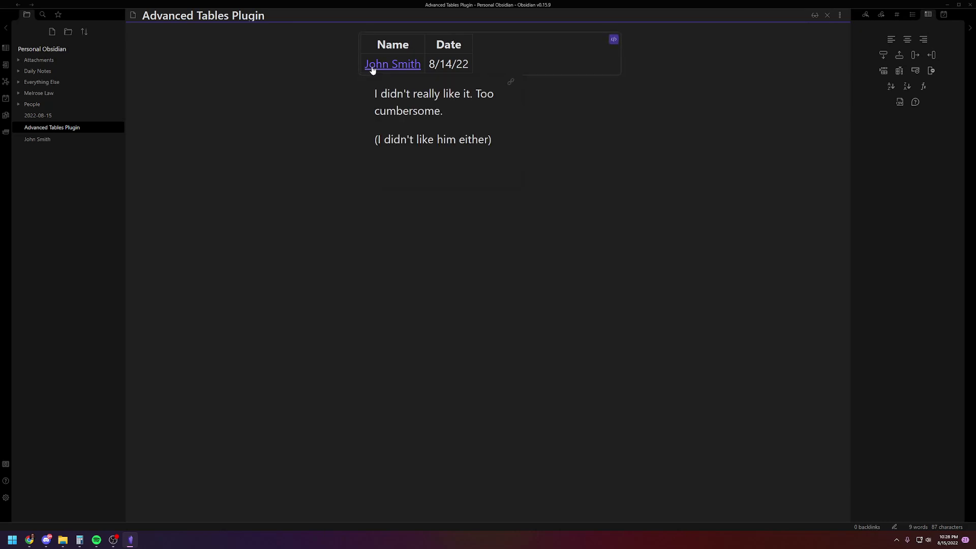